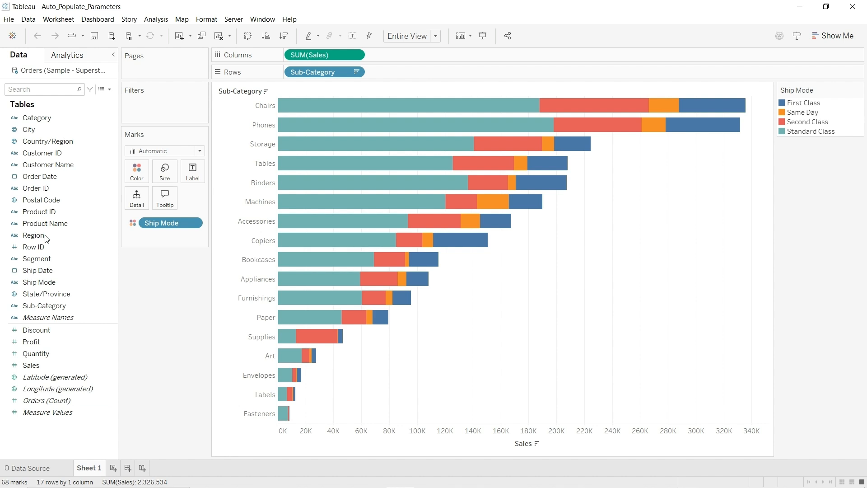
Step: Create a list parameter named Ship Mode Parameter from the Ship Mode field and show its control on the sheet
left_click(73, 179)
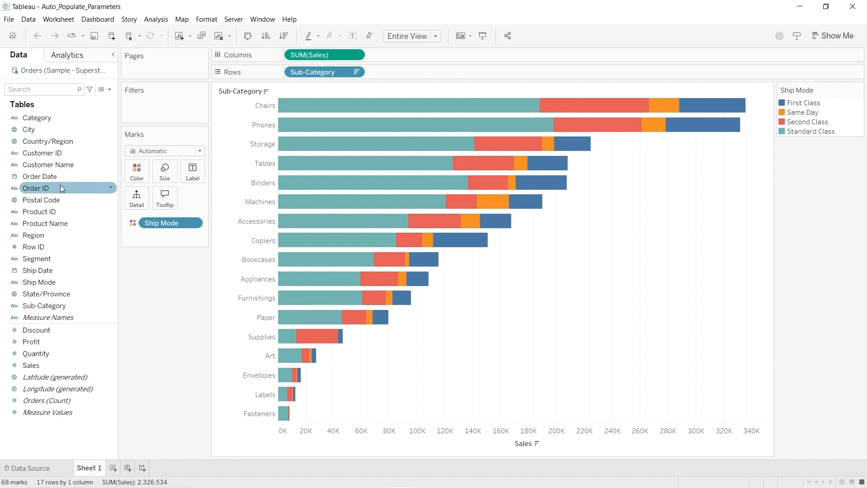
right_click(69, 285)
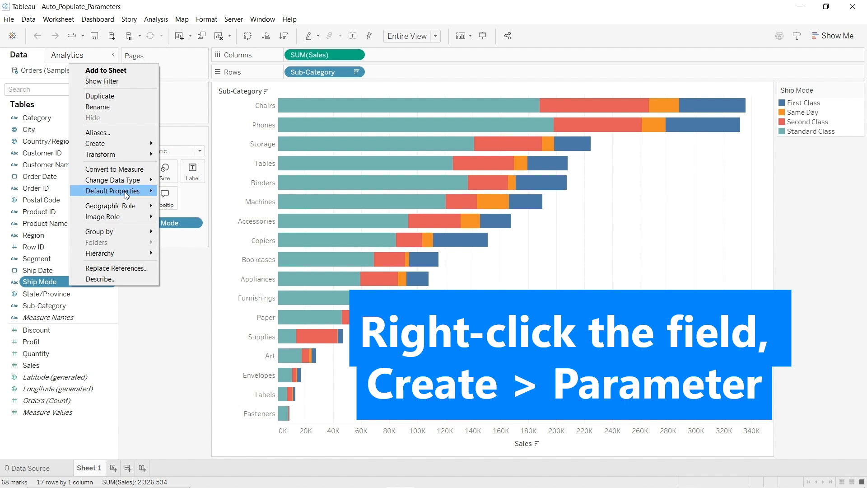
mouse_move(129, 148)
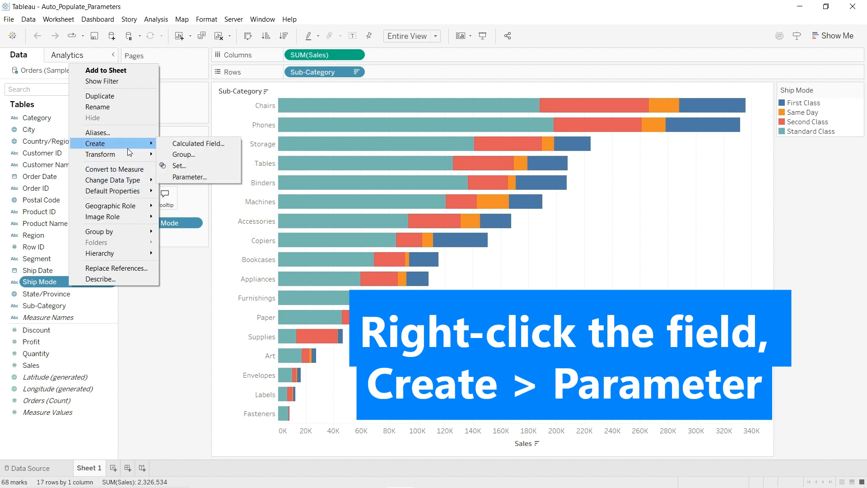
left_click(176, 177)
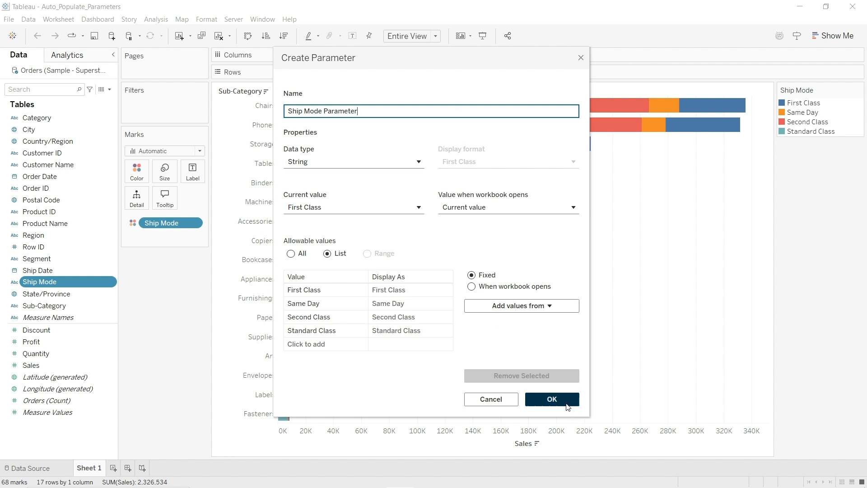
left_click(552, 399)
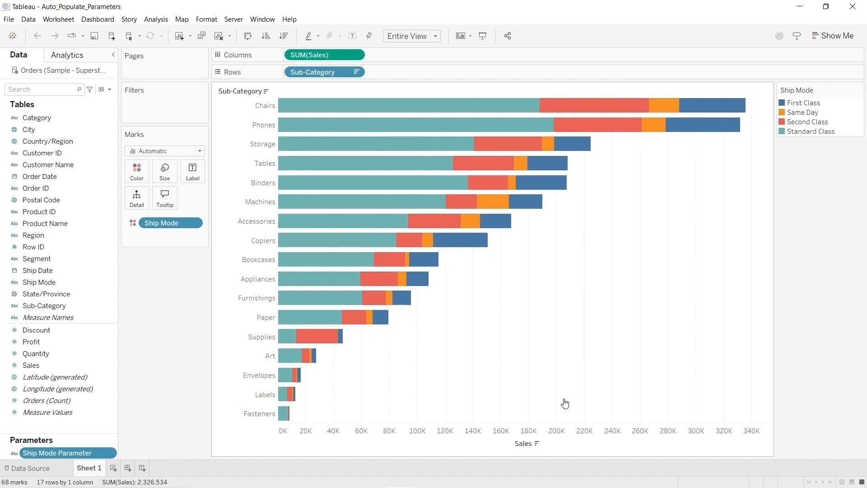
right_click(96, 448)
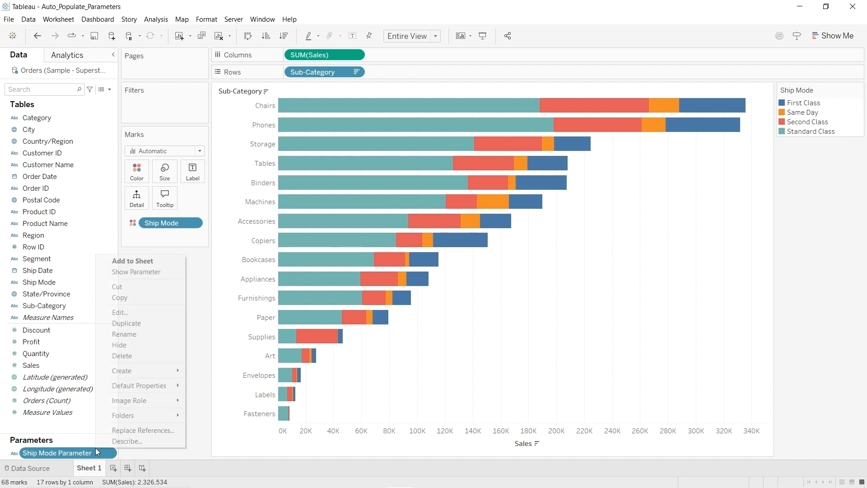
left_click(156, 272)
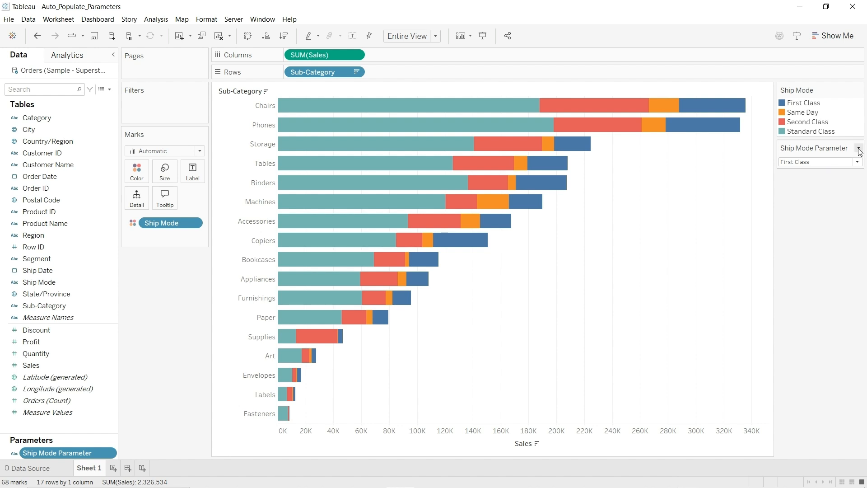
Step: Try the Ship Mode Parameter control as a Single Value List, return it to a Compact List and open its list of values
left_click(858, 149)
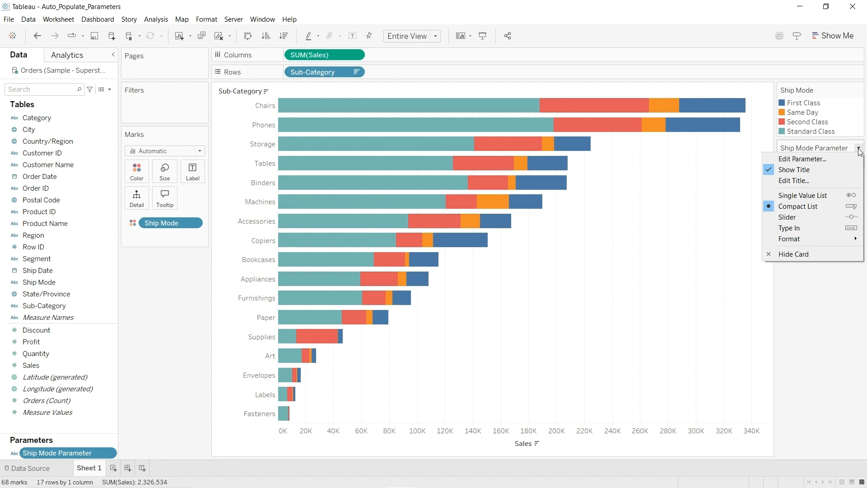
left_click(835, 195)
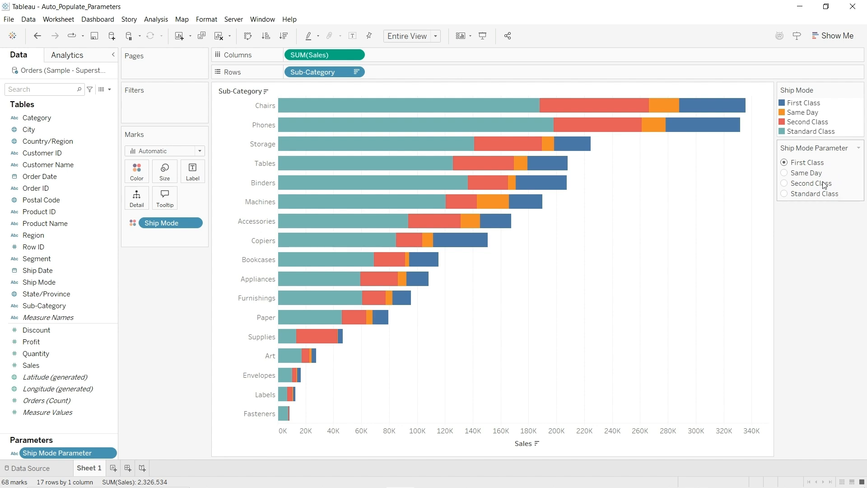
left_click(858, 148)
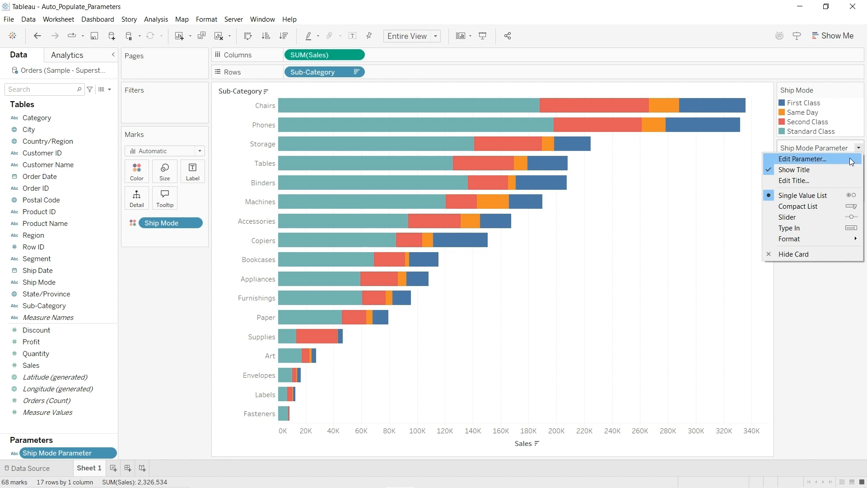
left_click(824, 206)
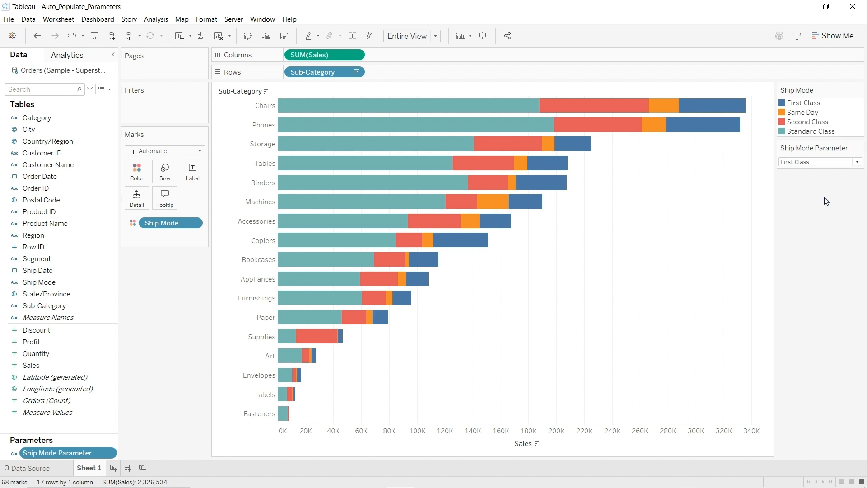
left_click(827, 162)
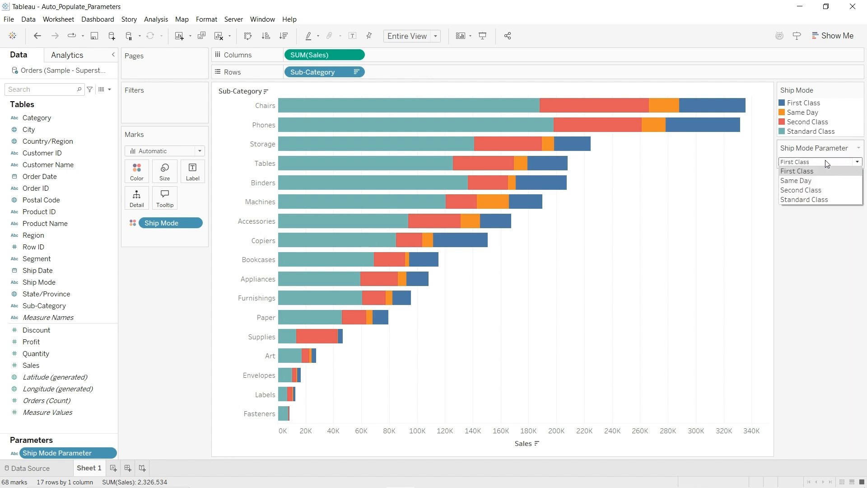
Step: Display the Ship Mode Parameter control as a Slider and step forward and back through its values, ending on Same Day
left_click(858, 153)
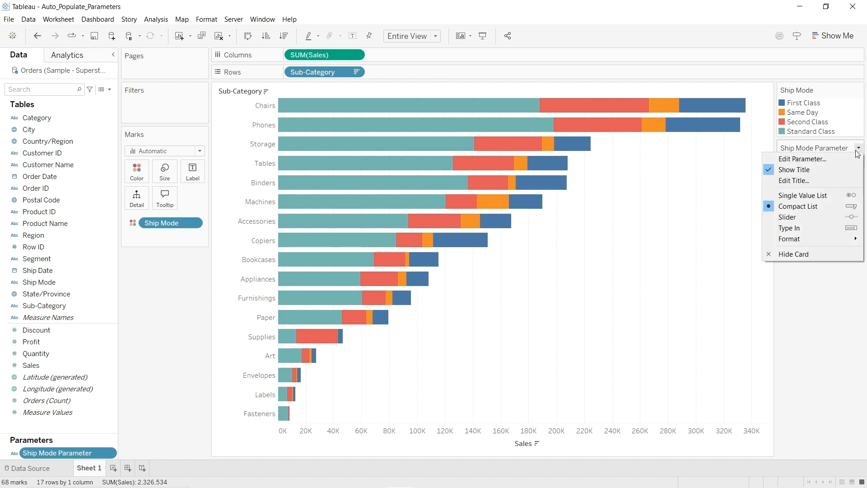
left_click(824, 217)
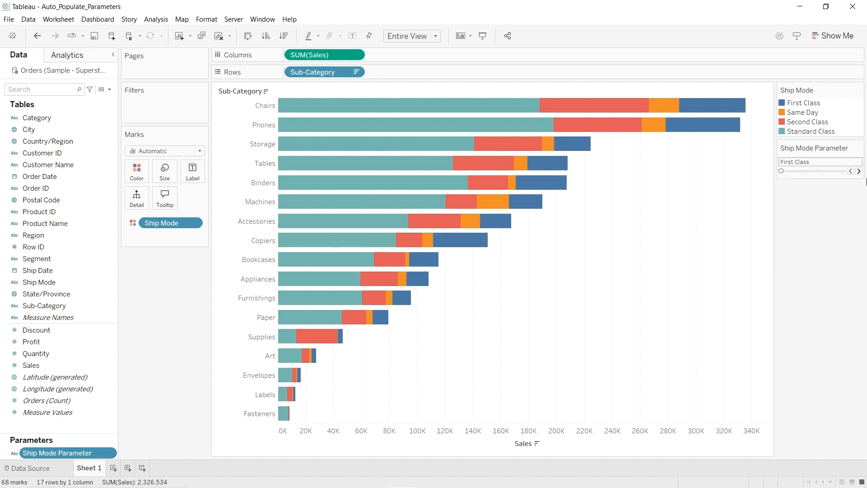
left_click(858, 171)
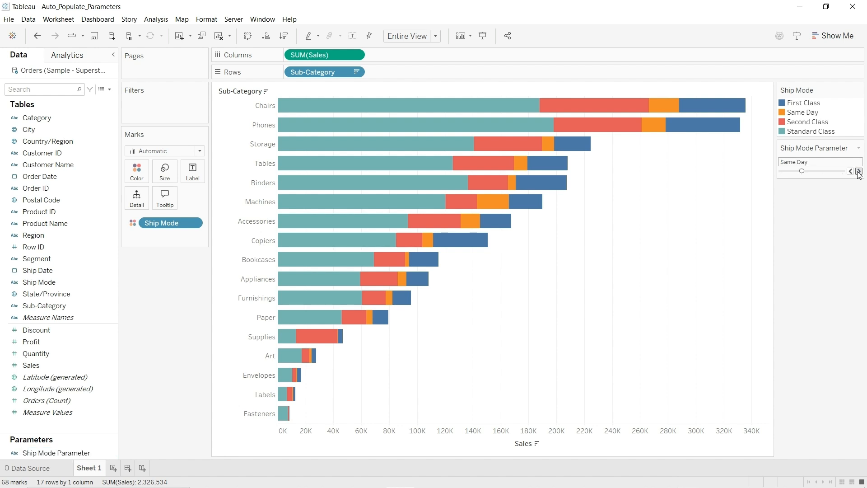
left_click(858, 171)
left_click(858, 172)
left_click(850, 171)
left_click(850, 172)
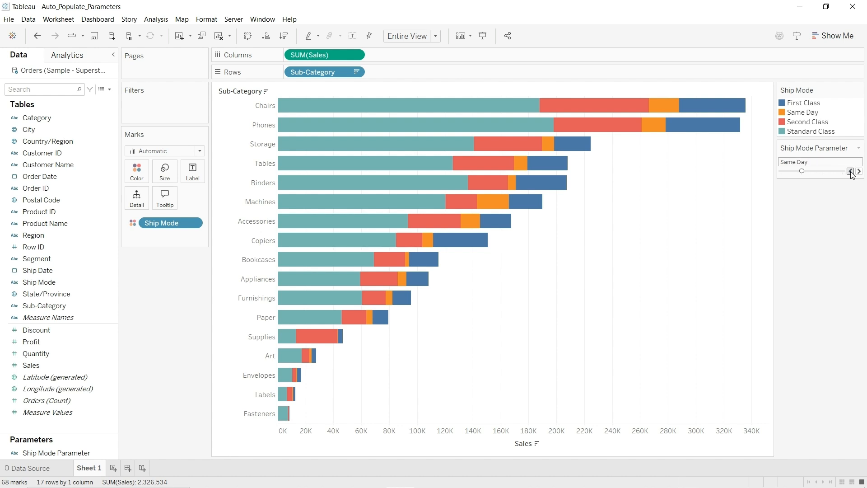
Step: Try the Type In display for the Ship Mode Parameter control and set the control back to Compact List
left_click(860, 151)
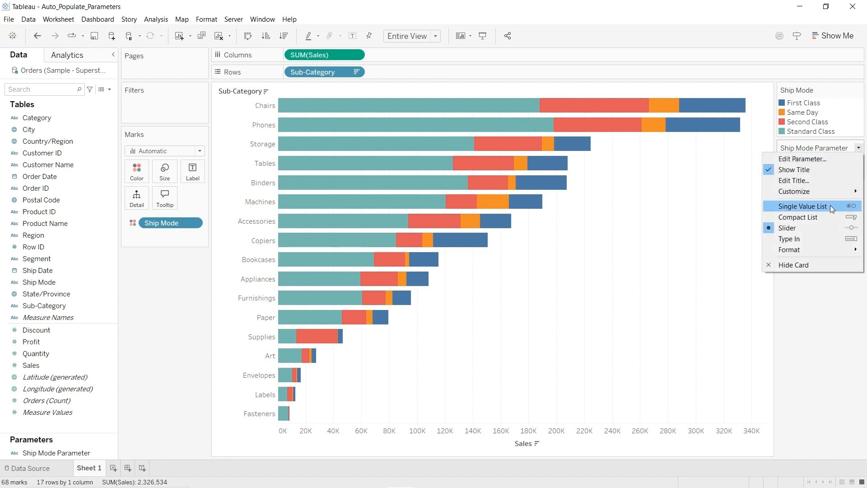
left_click(823, 239)
left_click(817, 162)
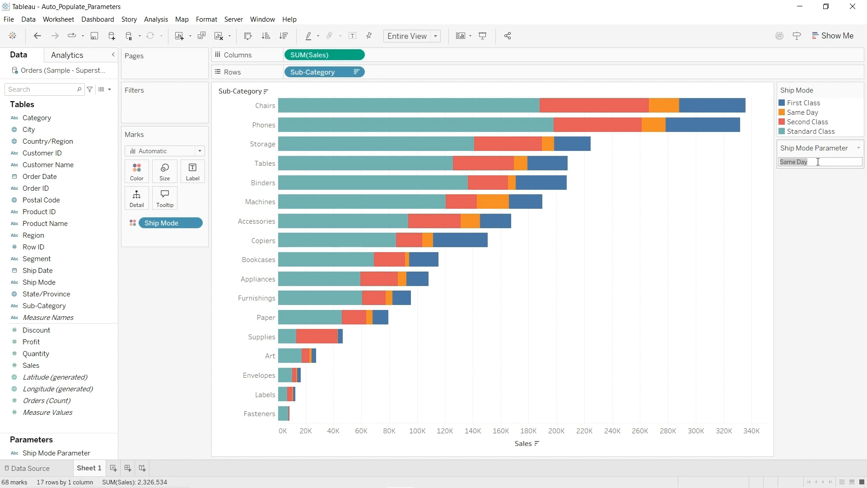
left_click(858, 148)
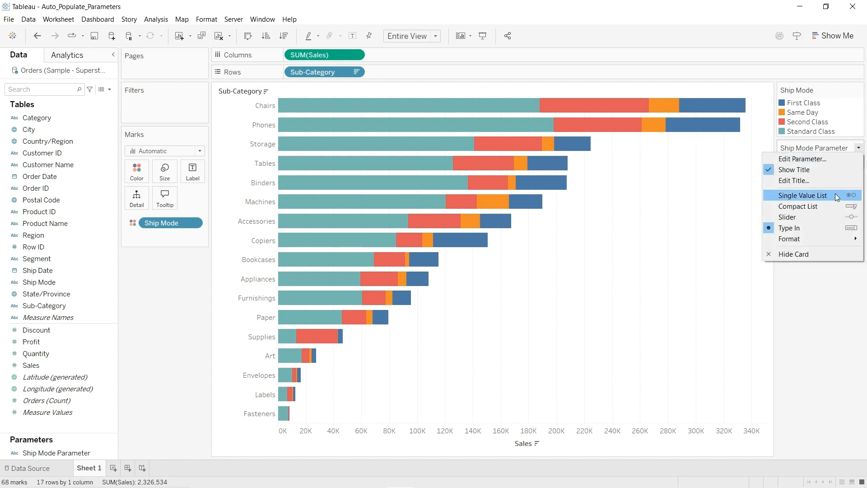
left_click(831, 206)
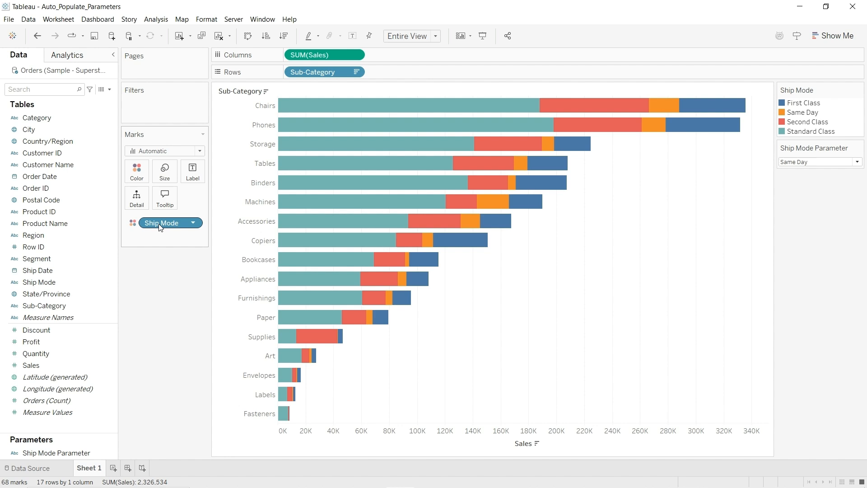
mouse_move(411, 283)
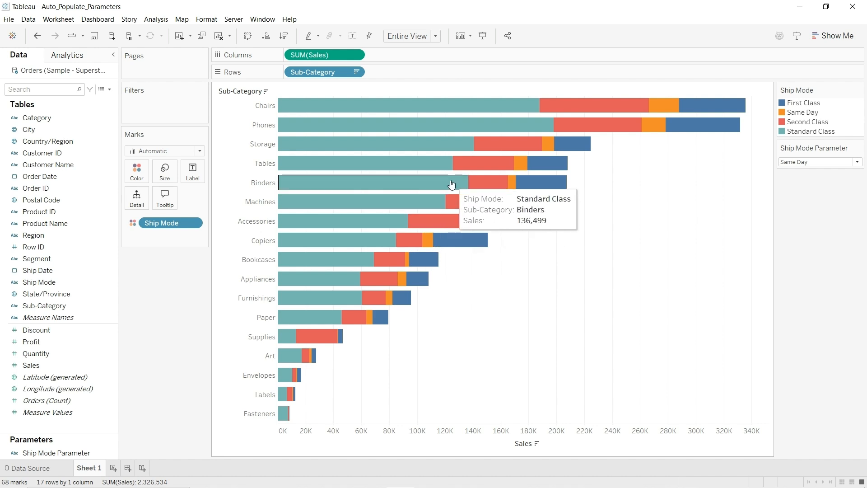
mouse_move(478, 171)
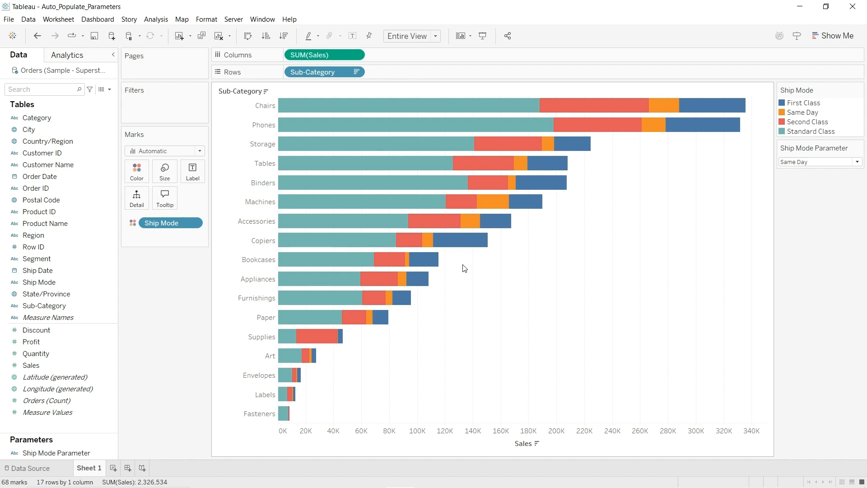
mouse_move(489, 239)
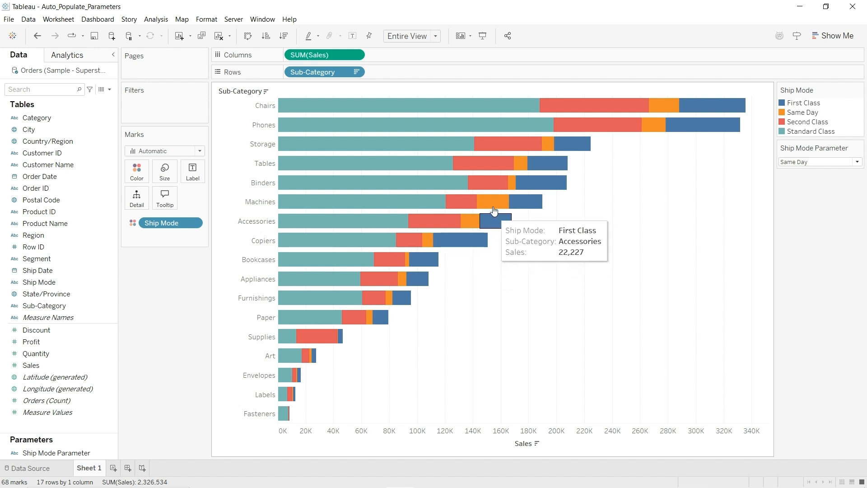
mouse_move(494, 185)
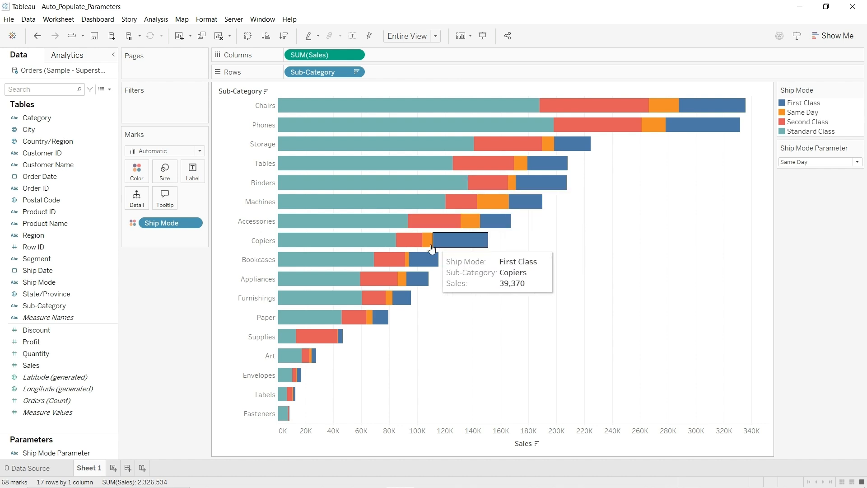
mouse_move(388, 288)
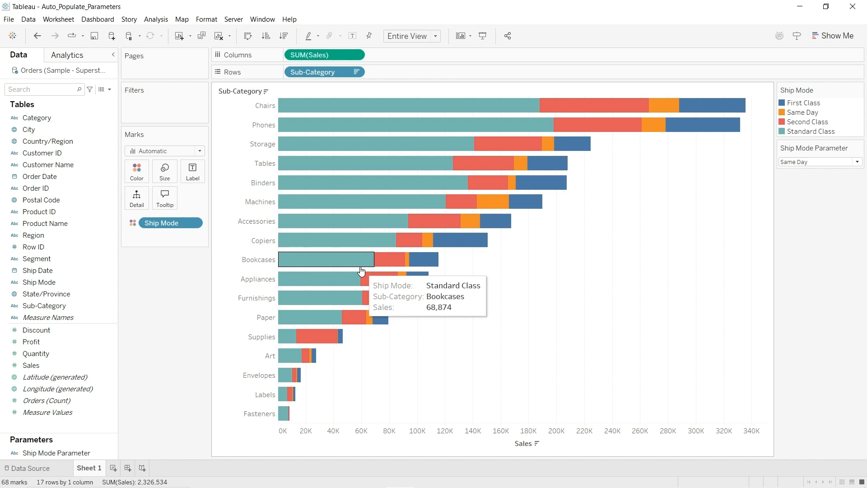
Step: Start a new calculated field named Selected Ship Mode Sales
left_click(110, 89)
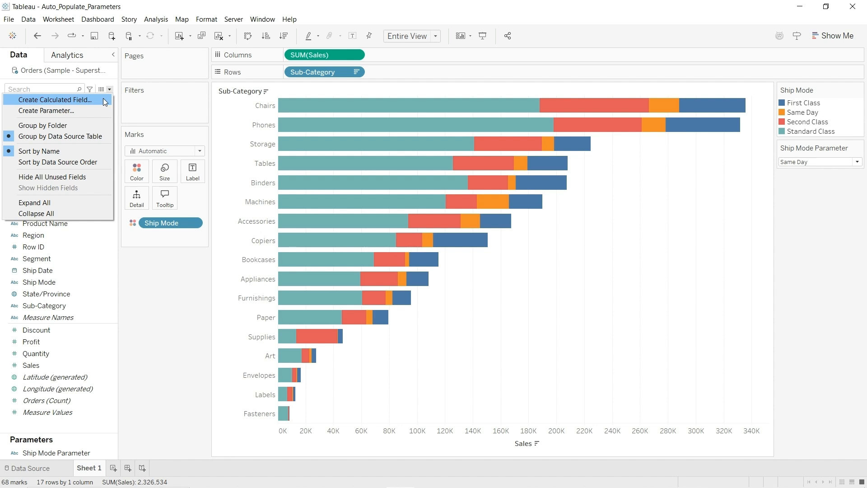
left_click(105, 101)
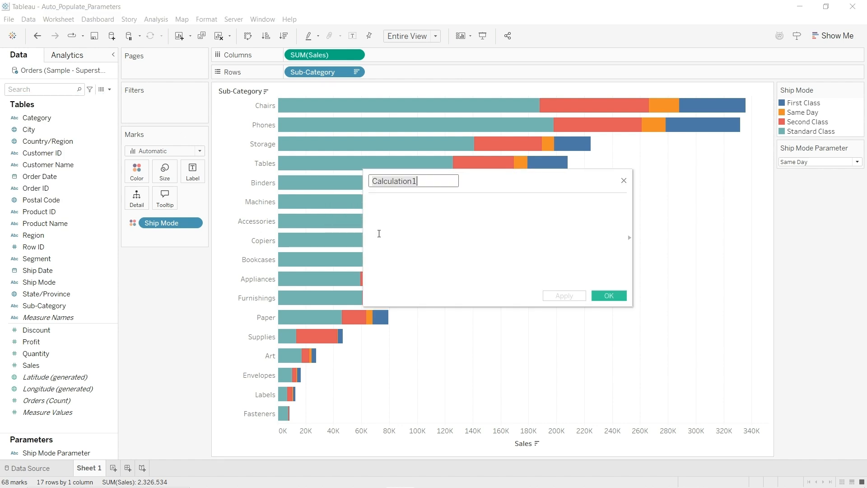
type("Select")
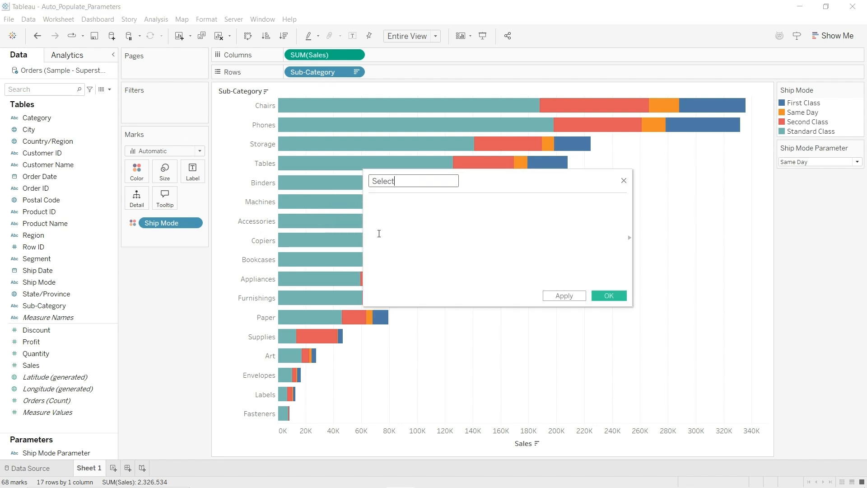
type("ed Ship Mode Sales")
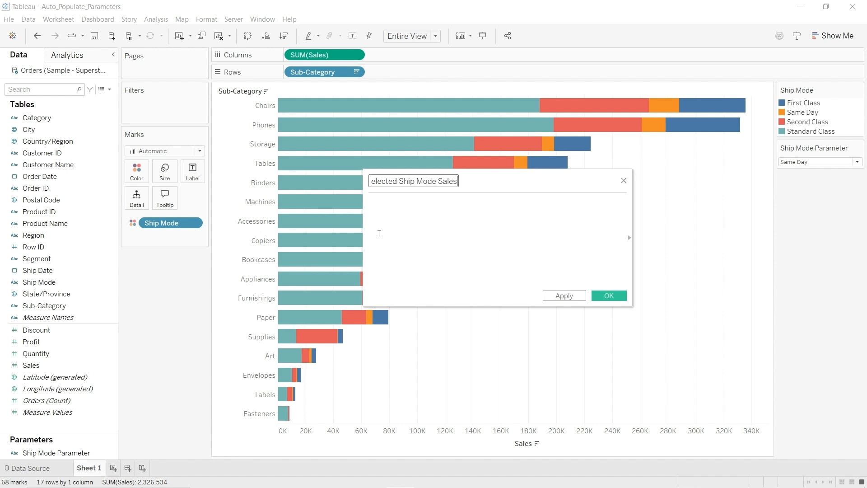
key("Tab")
Step: Enter the formula's condition IF [Ship Mode] = [Ship Mode Parameter]
type("IF")
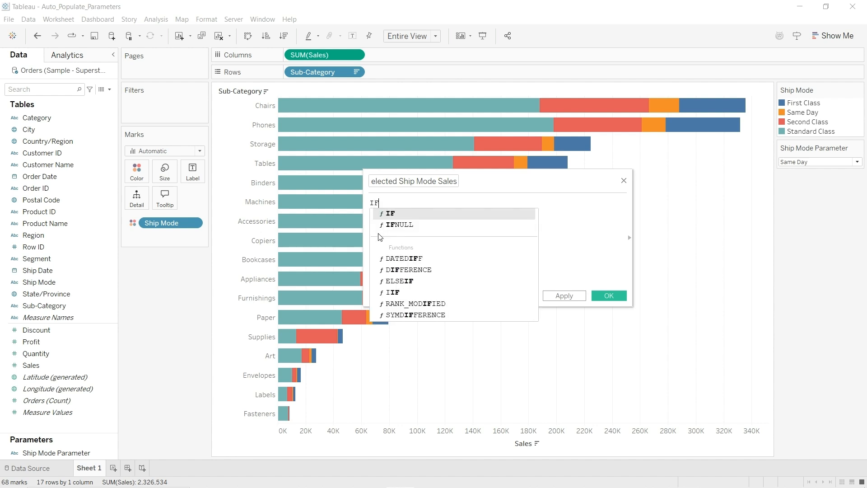
type(" Ship")
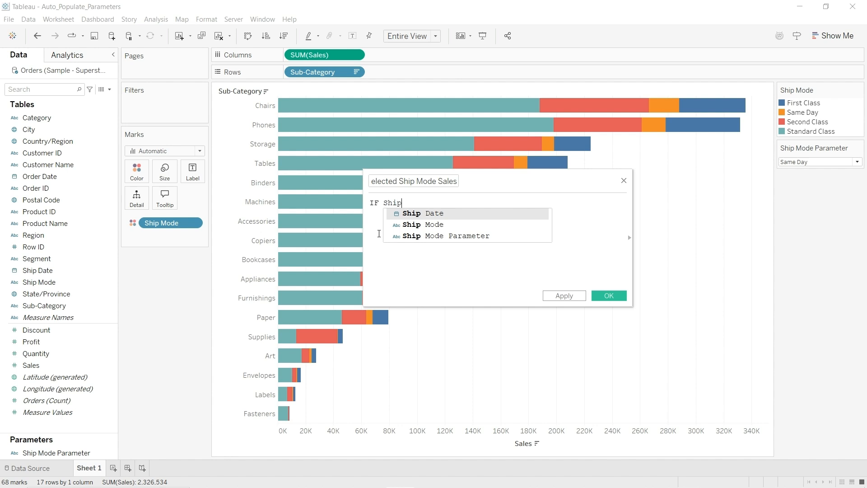
key("Down")
key("Return")
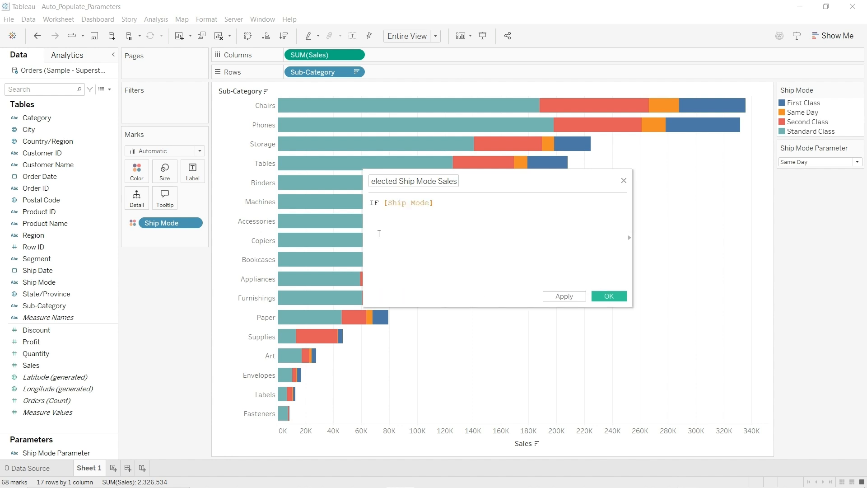
type("= Sel")
key("BackSpace")
key("BackSpace")
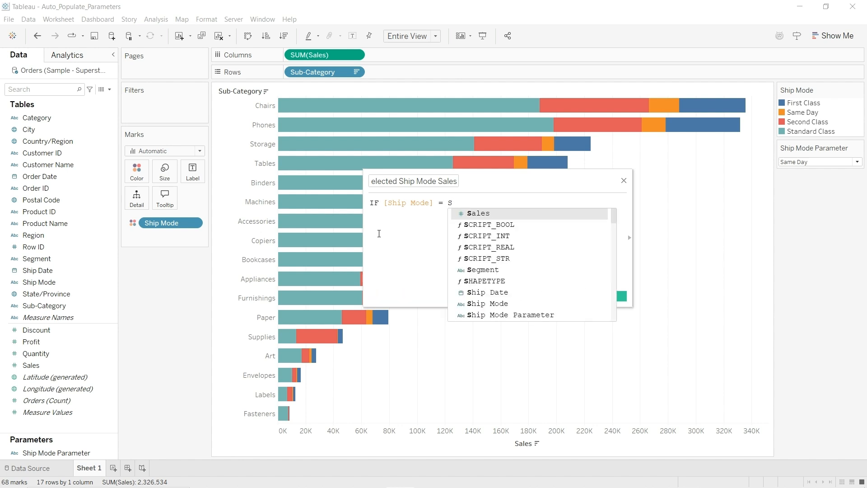
type("hip")
key("Down")
key("Down")
key("Return")
Step: Complete the formula so that it returns [Sales] when the condition is met, closing the IF statement with END
key("Return")
type("T")
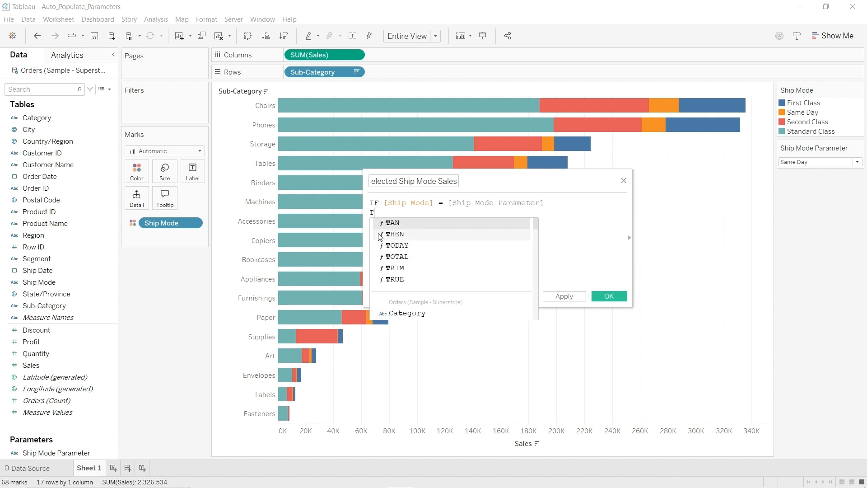
type("HEN sa")
key("Return")
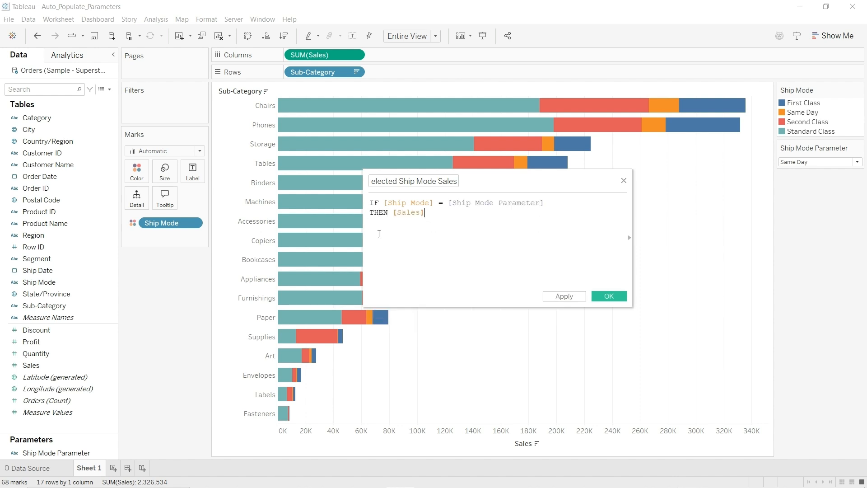
key("Return")
type("END")
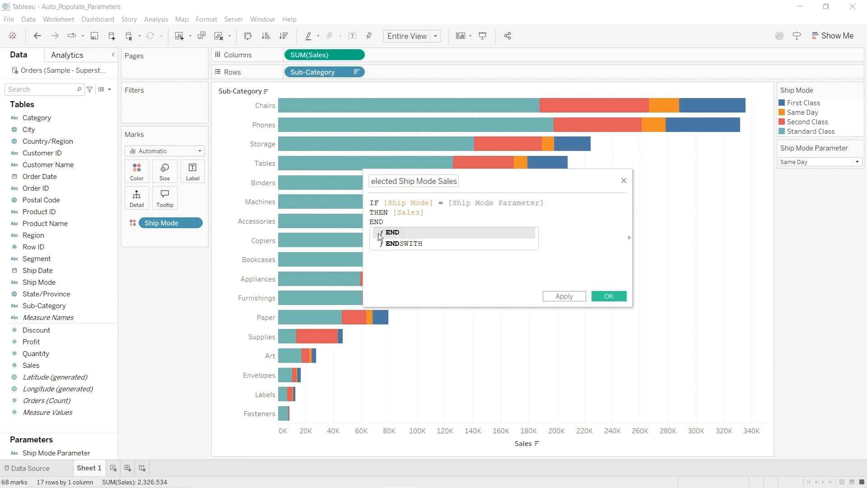
Step: Wrap the entire IF statement in SUM() and save the calculated field
left_click(379, 232)
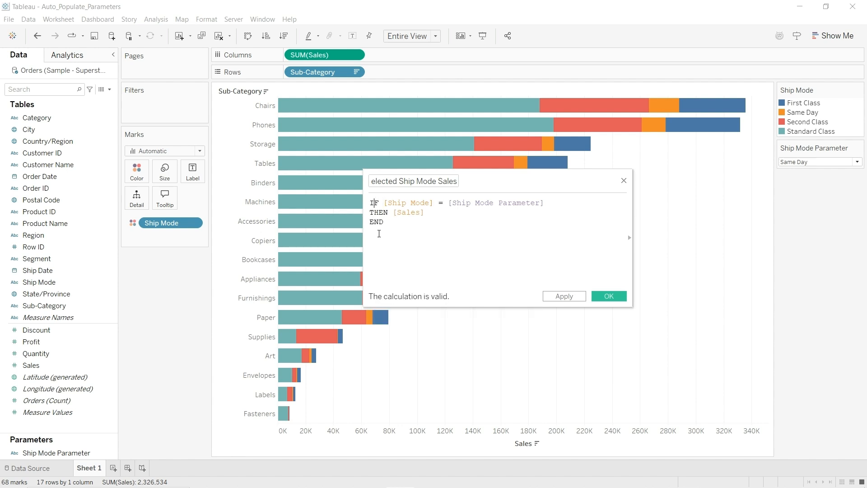
type("SUM(")
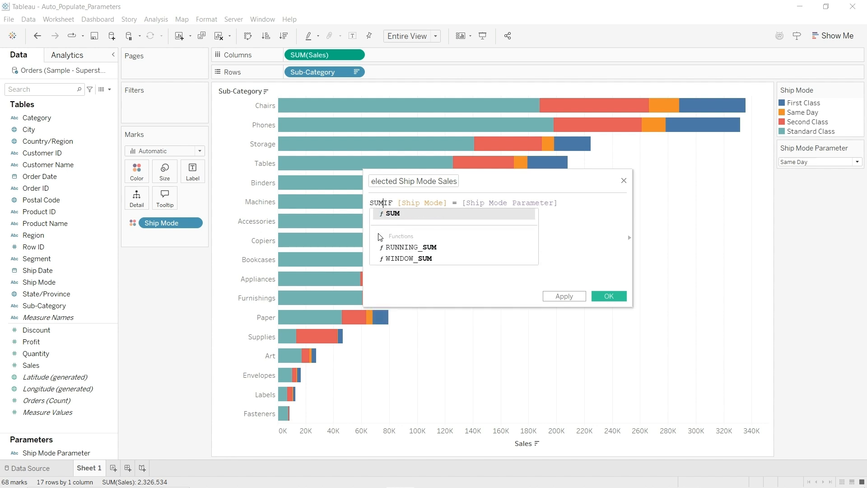
left_click(379, 234)
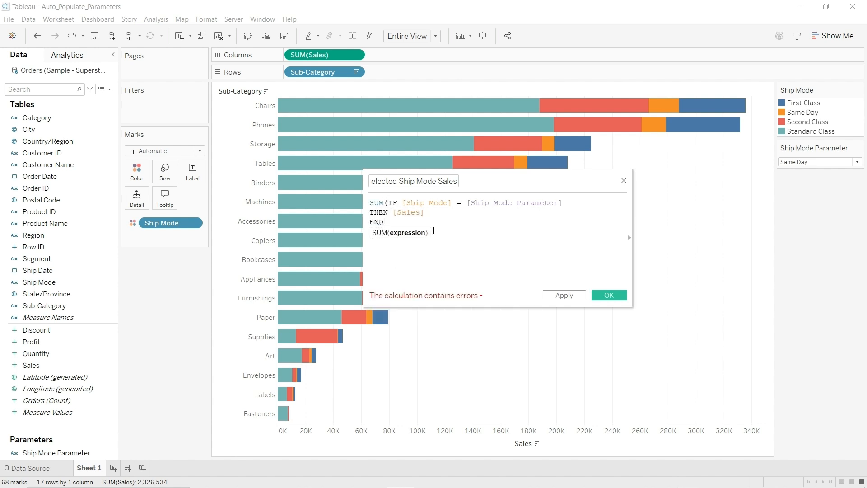
type(")")
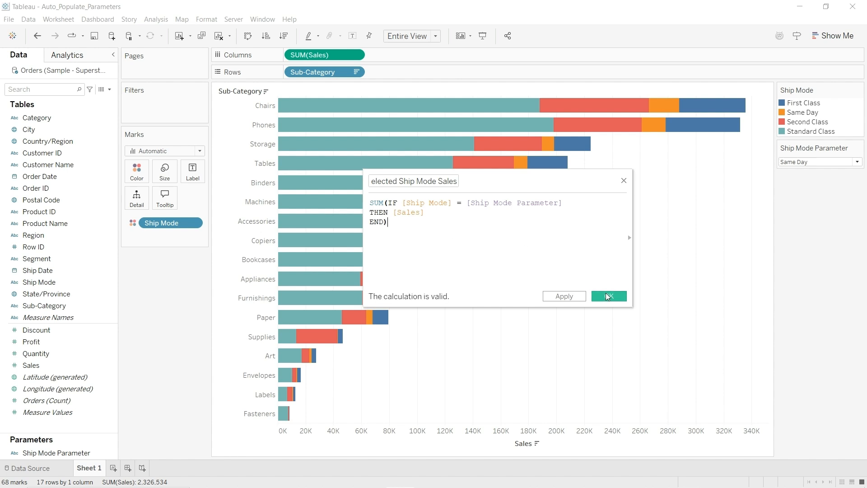
left_click(607, 296)
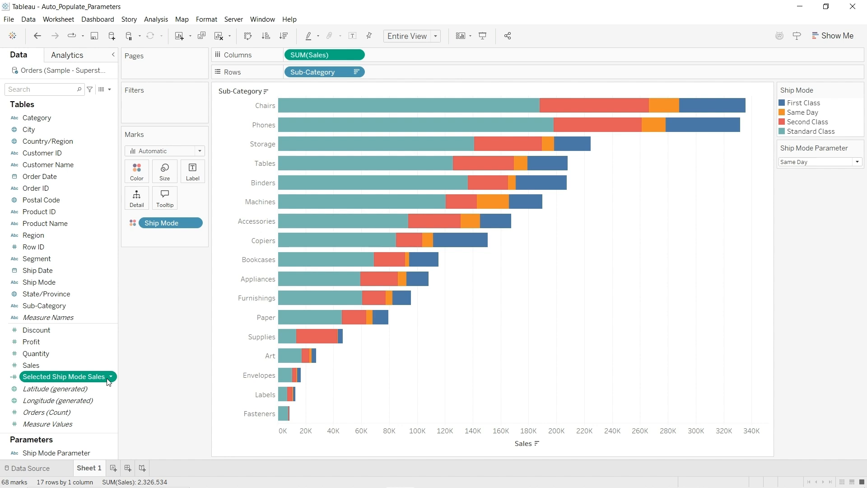
Step: Sort the Ship Mode color segments by the field Selected Ship Mode Sales in ascending order
left_click(192, 223)
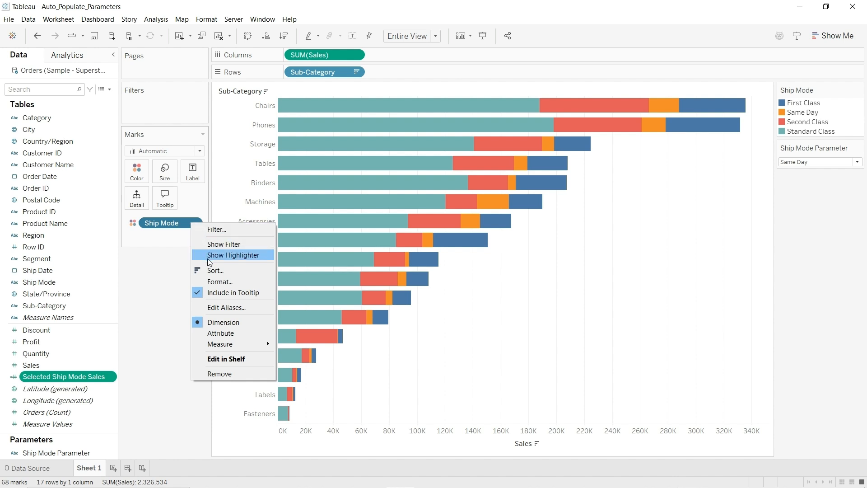
left_click(213, 270)
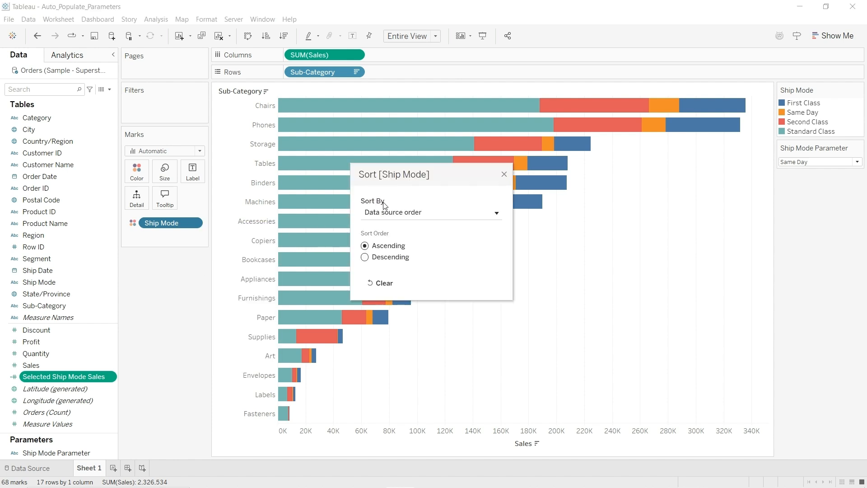
left_click(414, 220)
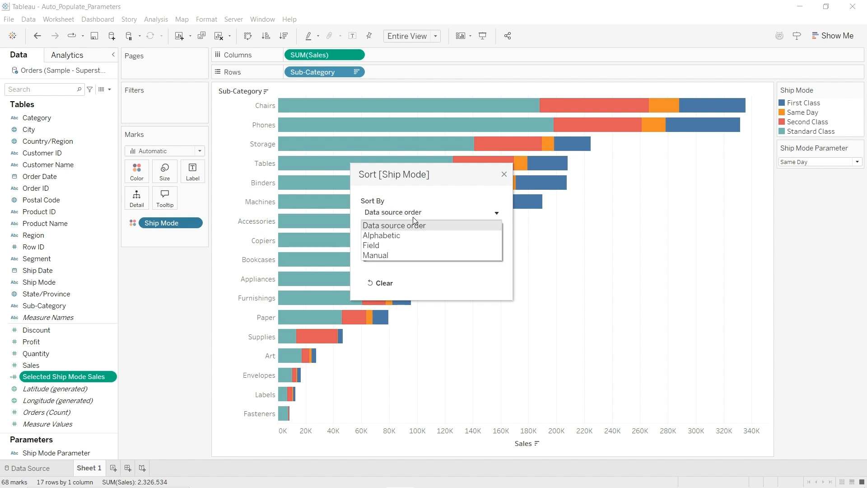
left_click(410, 247)
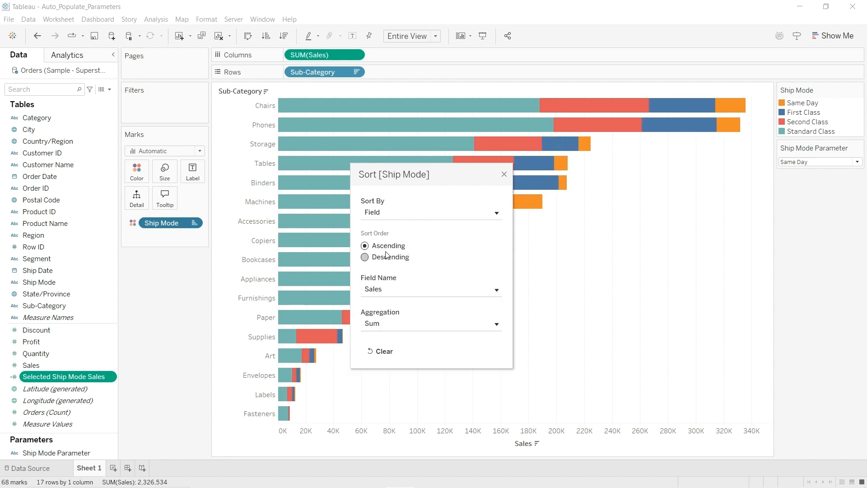
left_click(430, 288)
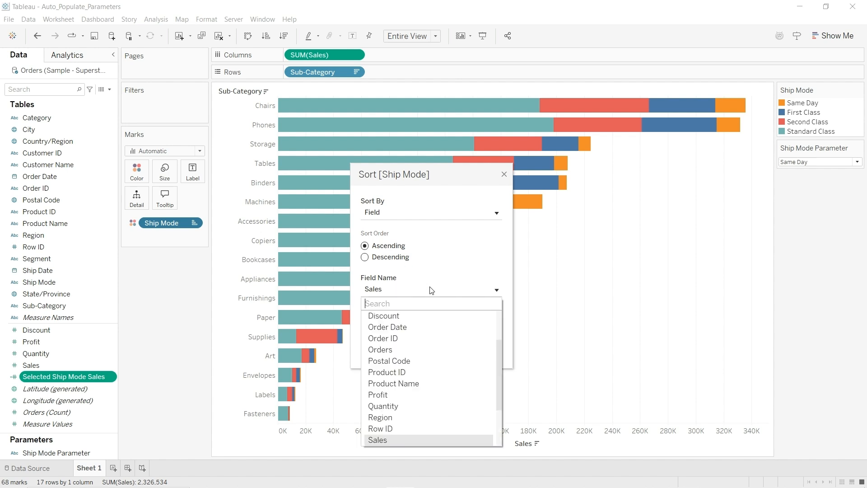
scroll(435, 405, "down", 2)
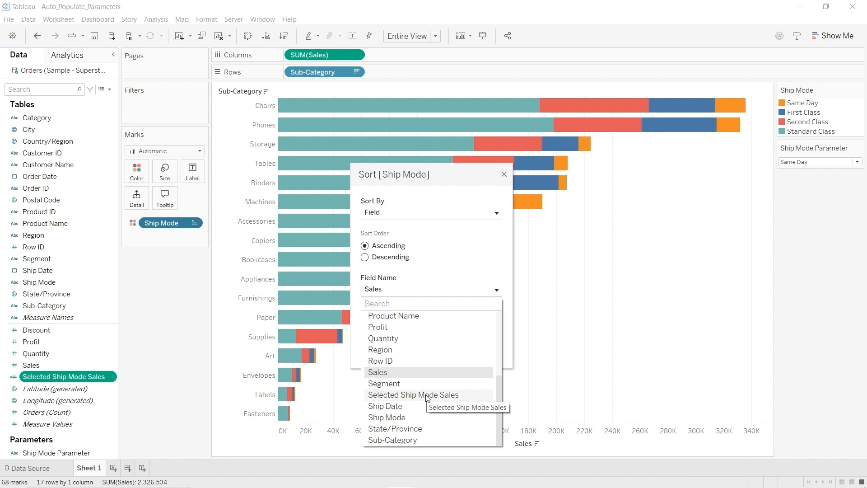
left_click(427, 395)
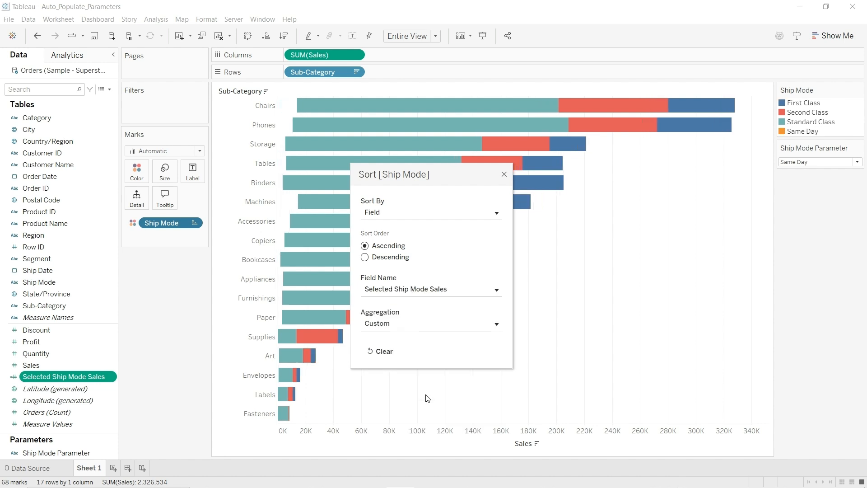
left_click_drag(430, 177, 604, 203)
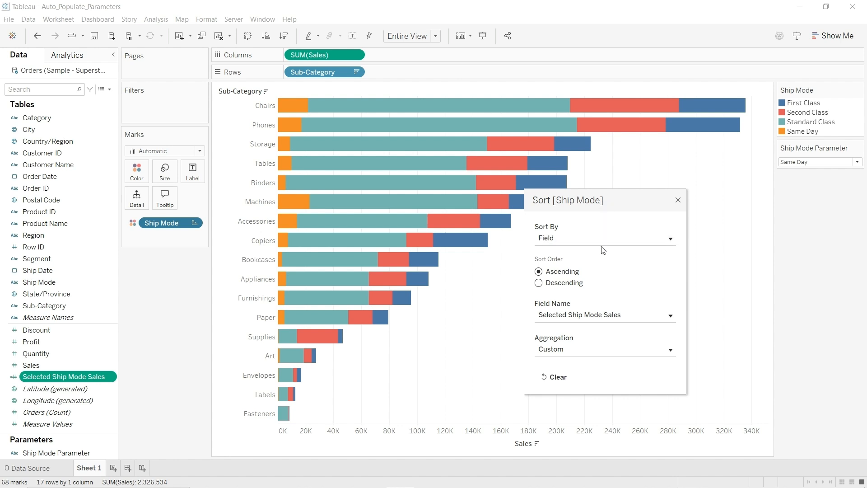
left_click(678, 200)
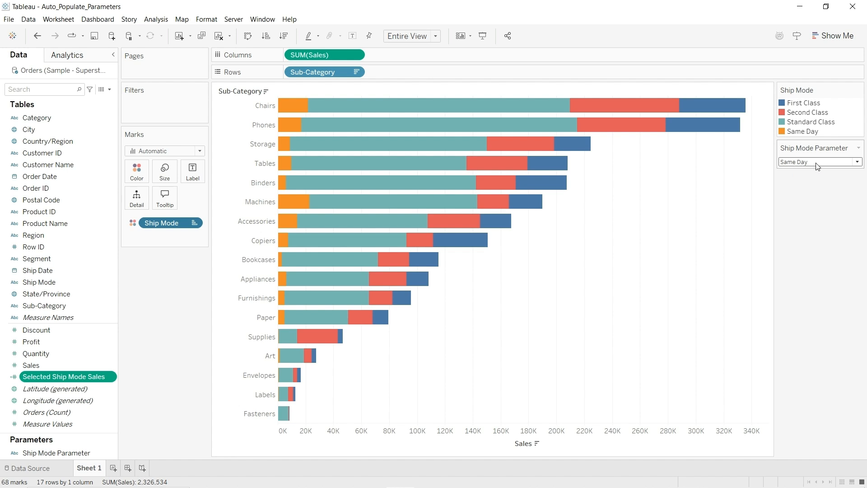
Step: Test the segment sort by switching the Ship Mode Parameter to First Class and finally to Second Class, inspecting the bars each time
mouse_move(295, 113)
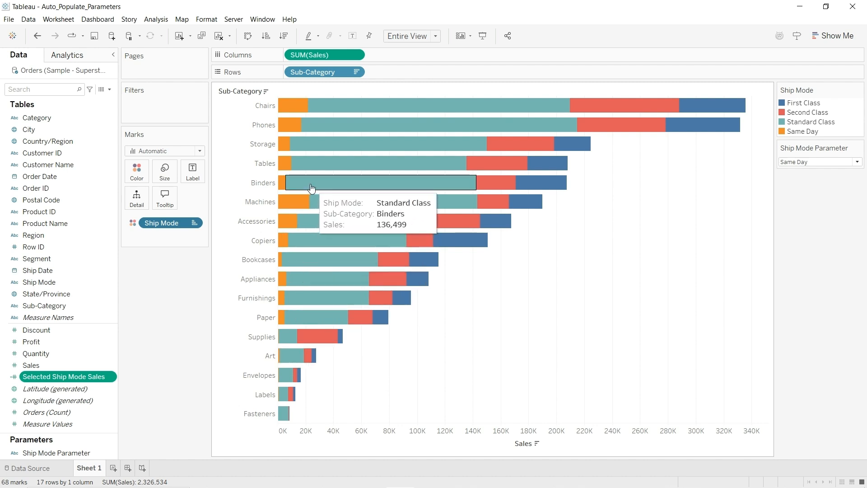
left_click(809, 164)
left_click(808, 171)
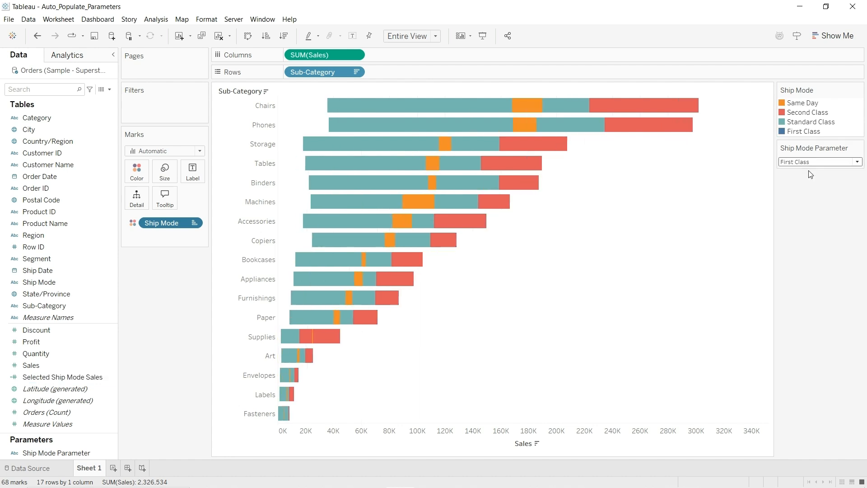
mouse_move(388, 241)
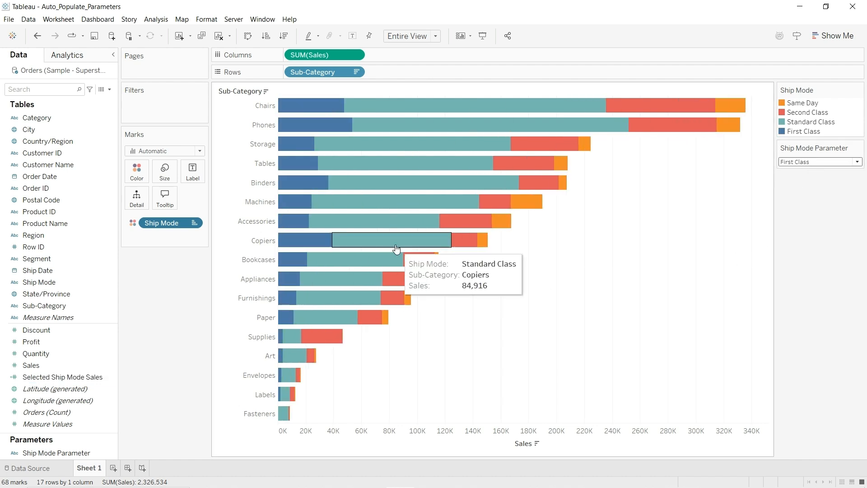
mouse_move(299, 187)
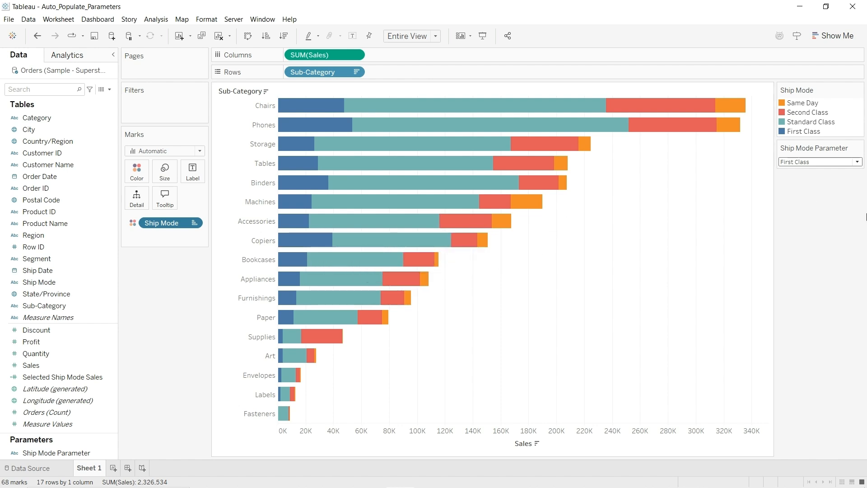
left_click(818, 162)
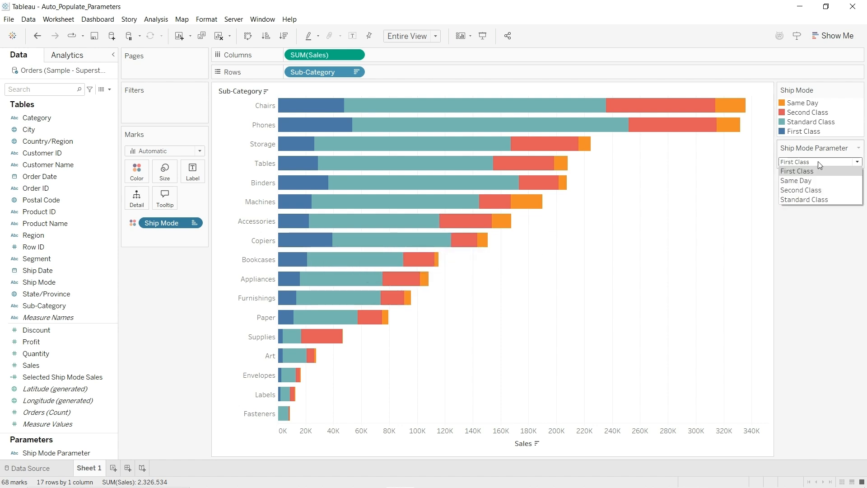
left_click(815, 190)
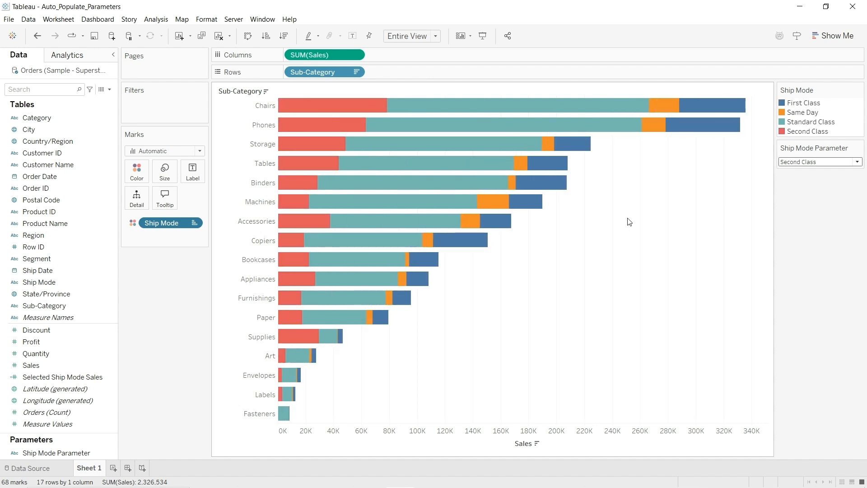
mouse_move(304, 192)
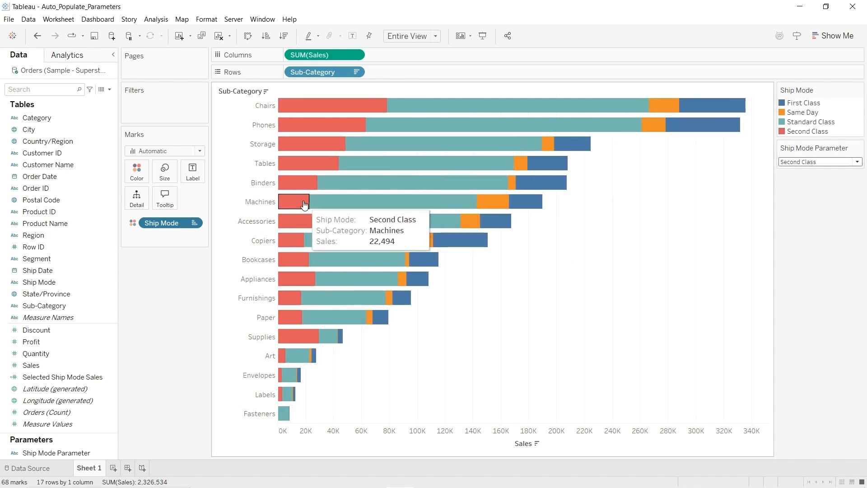
mouse_move(294, 334)
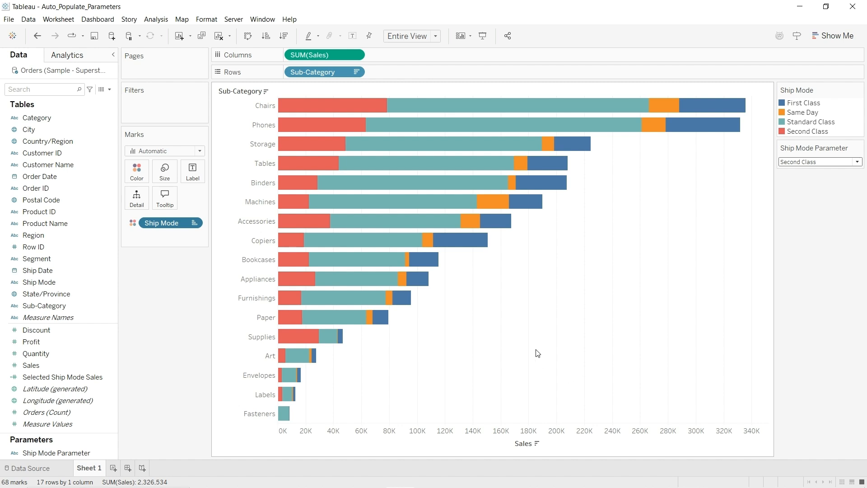
Step: Sort the Sub-Category rows by the field Selected Ship Mode Sales in descending order
left_click(352, 73)
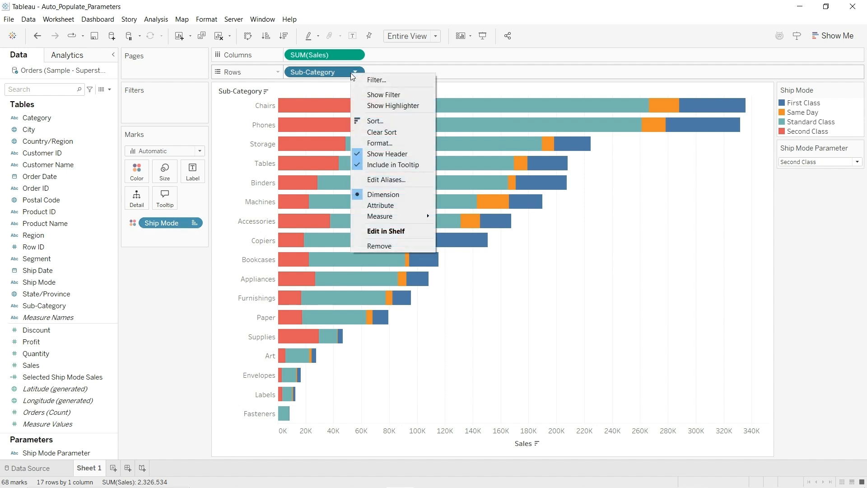
left_click(383, 118)
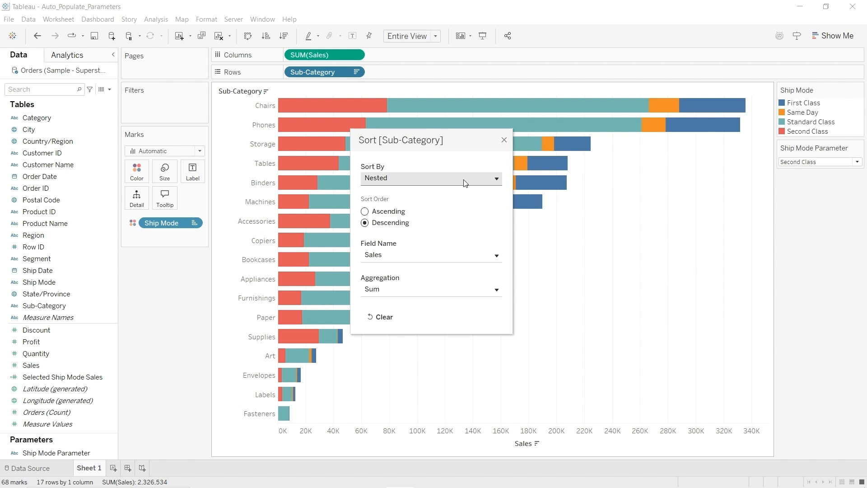
left_click(465, 182)
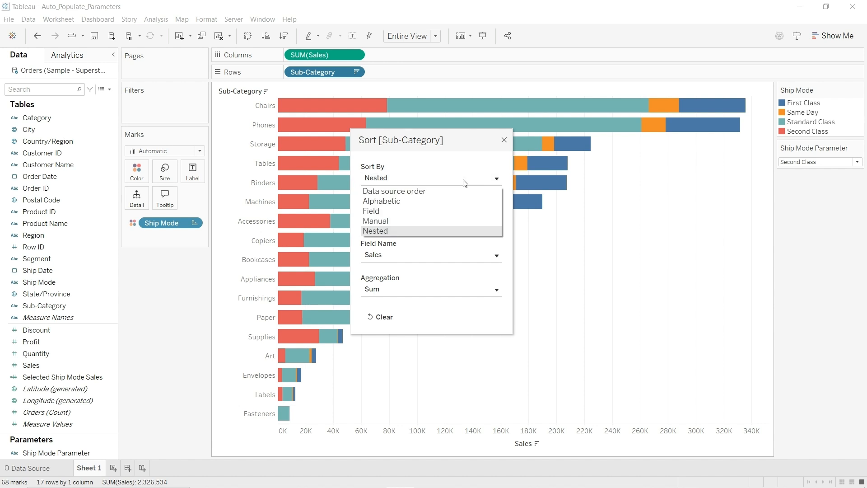
left_click(448, 212)
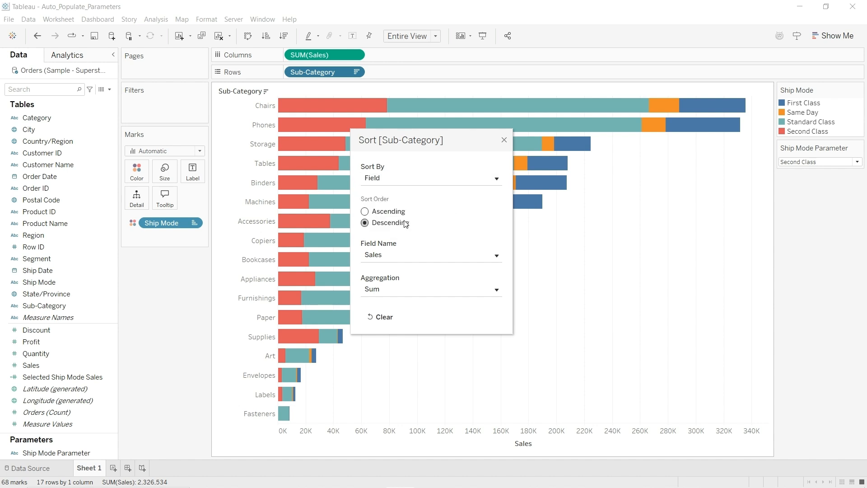
left_click_drag(438, 139, 557, 150)
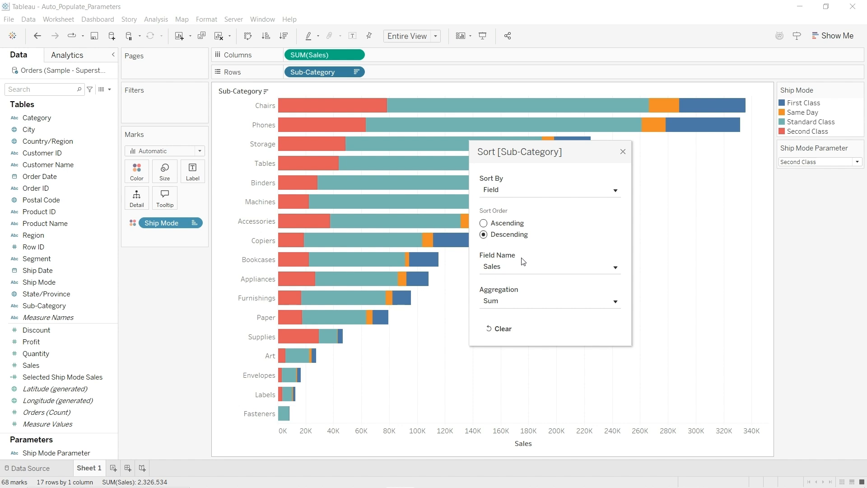
left_click(525, 270)
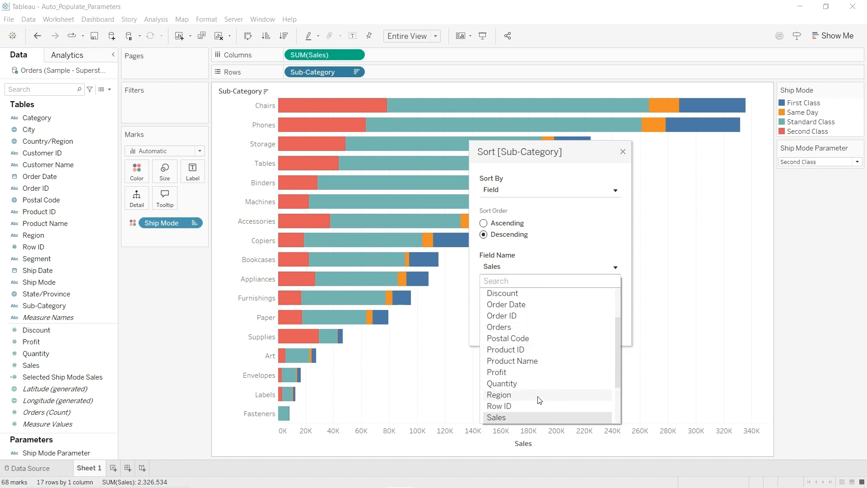
scroll(538, 397, "down", 1)
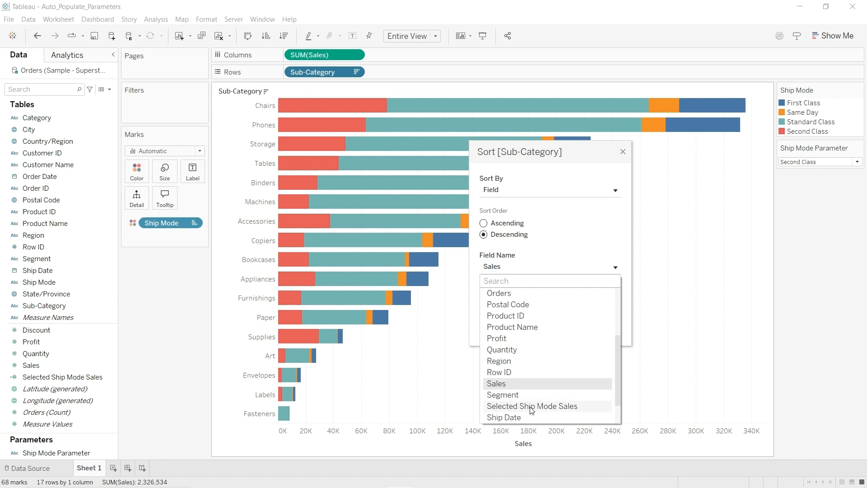
left_click(532, 405)
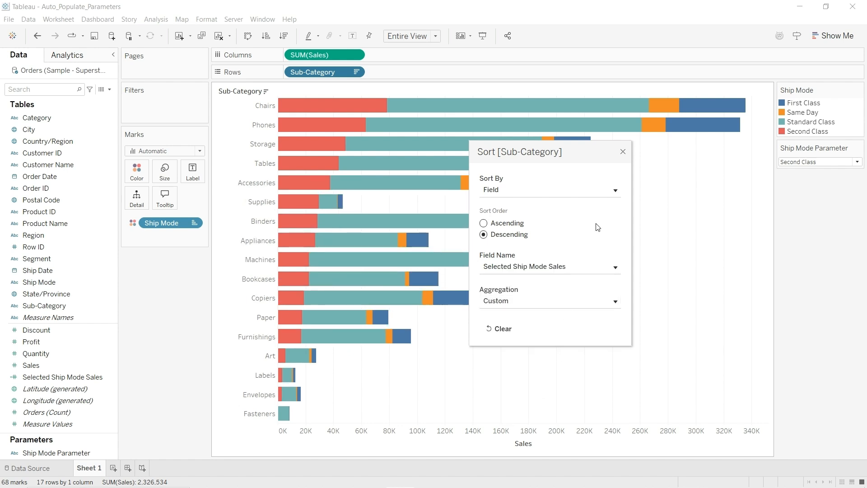
left_click(623, 152)
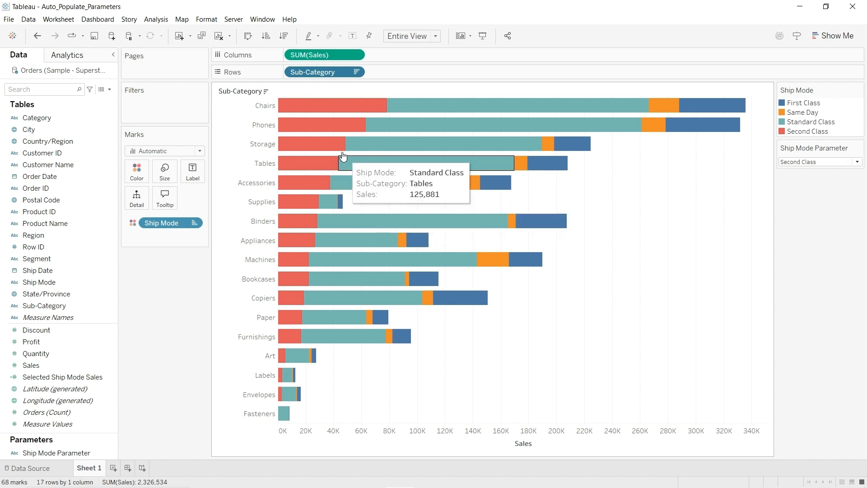
mouse_move(304, 109)
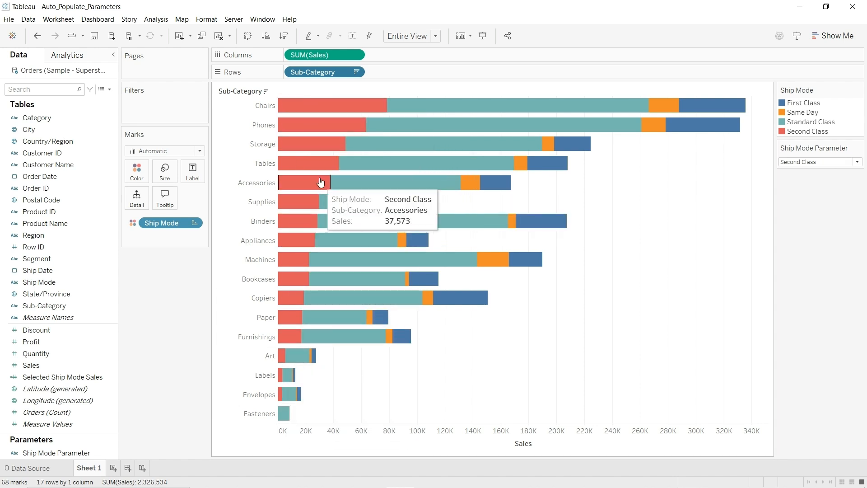
Step: Test the Sub-Category sort by setting the Ship Mode Parameter to First Class and inspecting the First Class segments down the rows
mouse_move(344, 113)
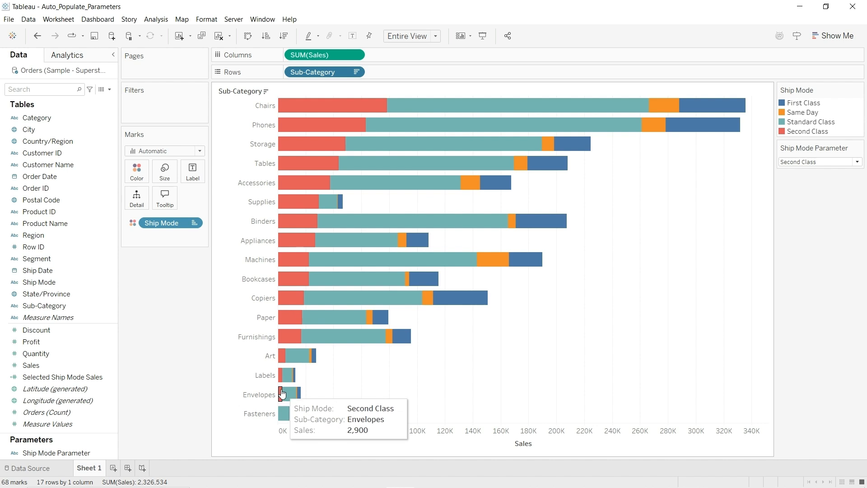
left_click(815, 164)
left_click(814, 171)
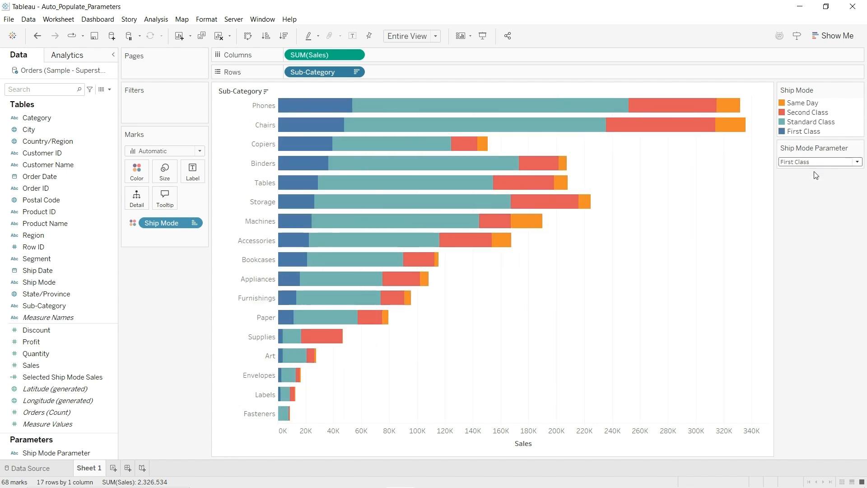
mouse_move(308, 124)
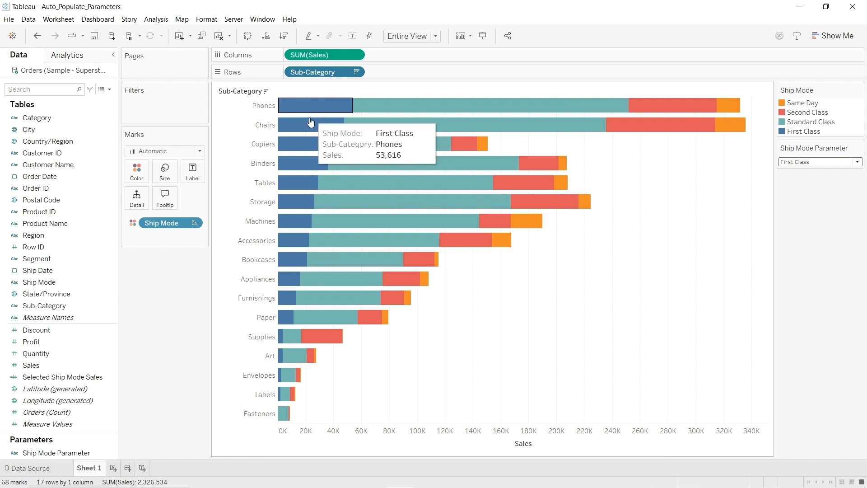
mouse_move(288, 330)
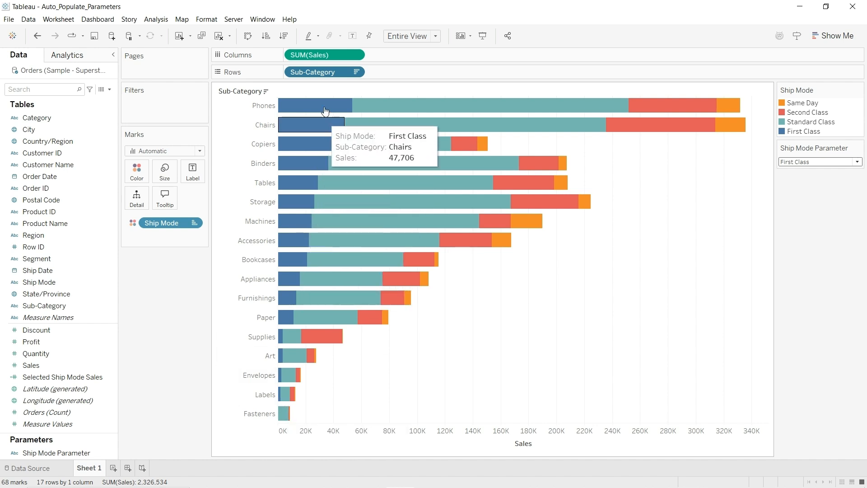
mouse_move(301, 240)
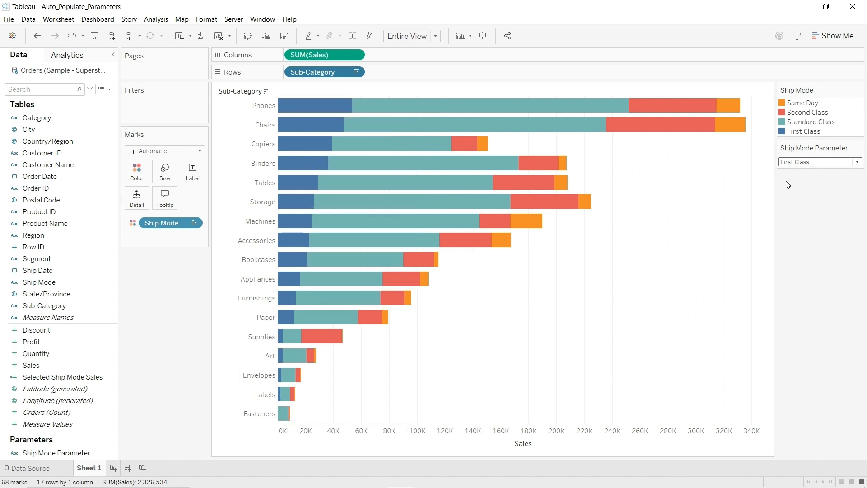
Step: Switch the Ship Mode Parameter to Second Class to check the row order, and finally set it to Standard Class
left_click(804, 162)
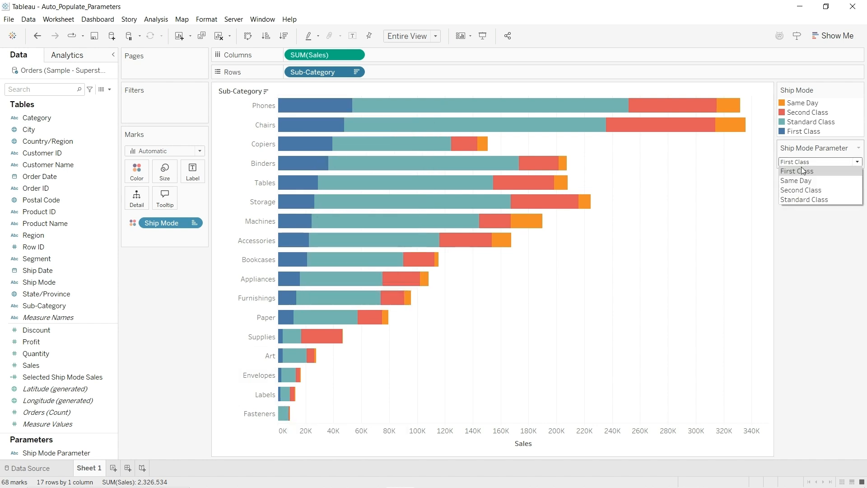
left_click(798, 187)
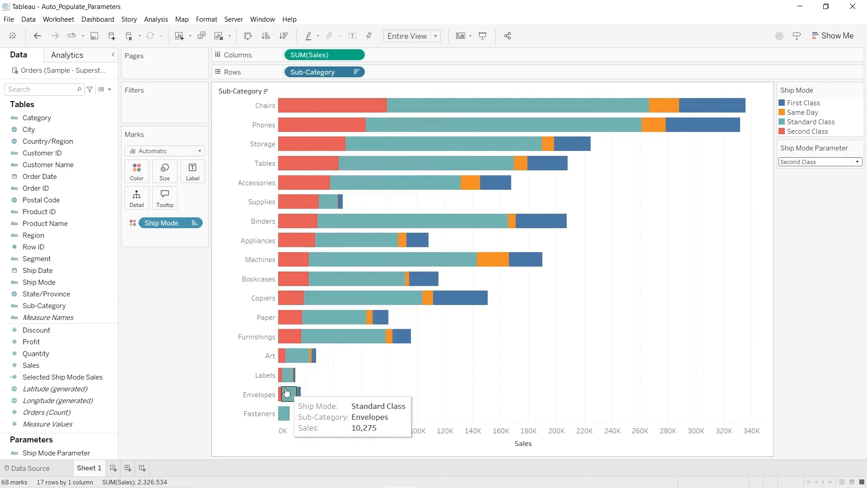
left_click(812, 163)
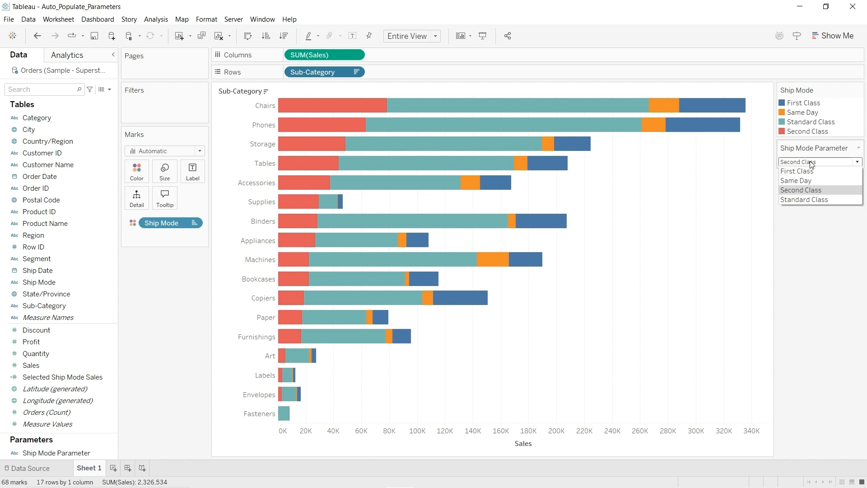
left_click(807, 202)
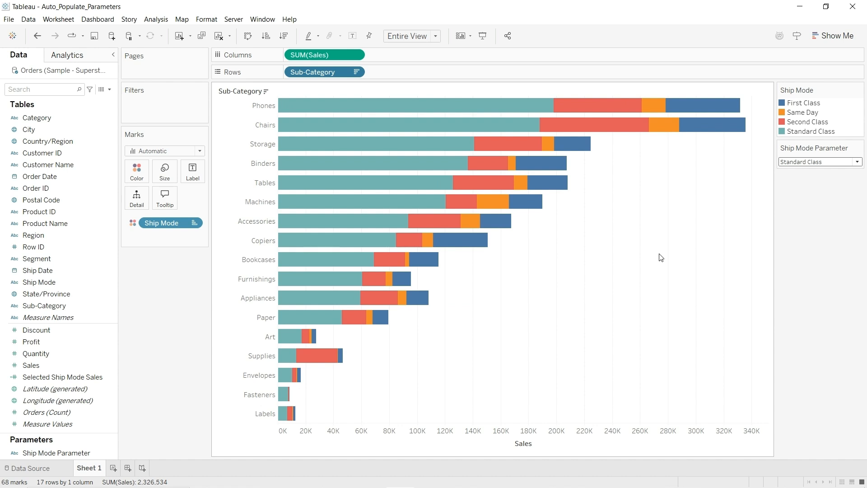